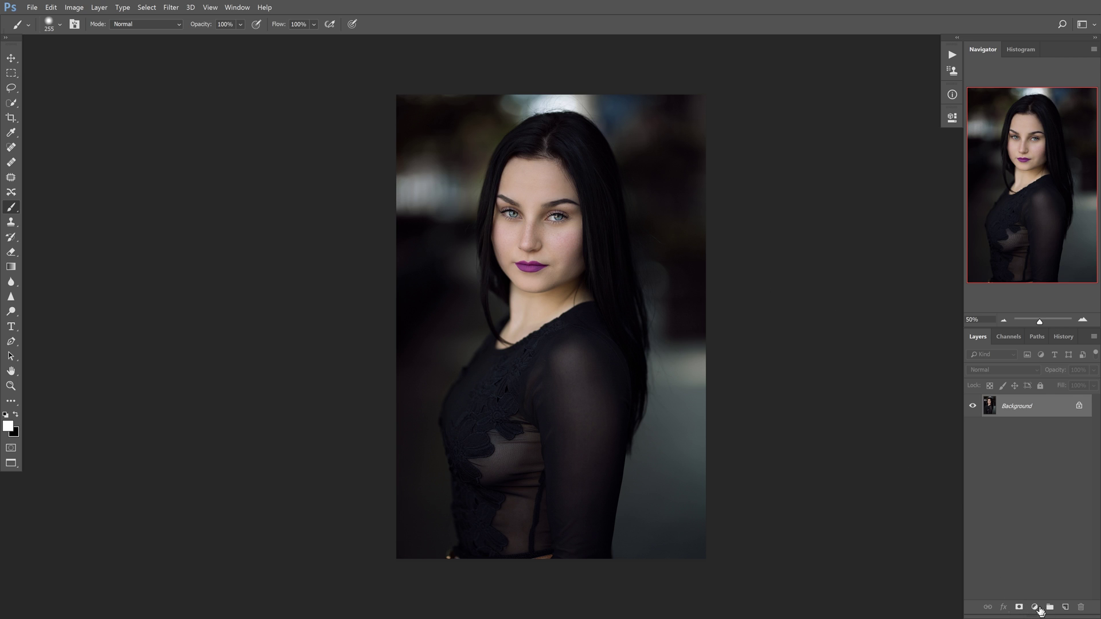
Add a Hue/Saturation adjustment layer and sample the purple lips on the image to target the Magentas range
{"action": "left_click", "coordinate": [1035, 608]}
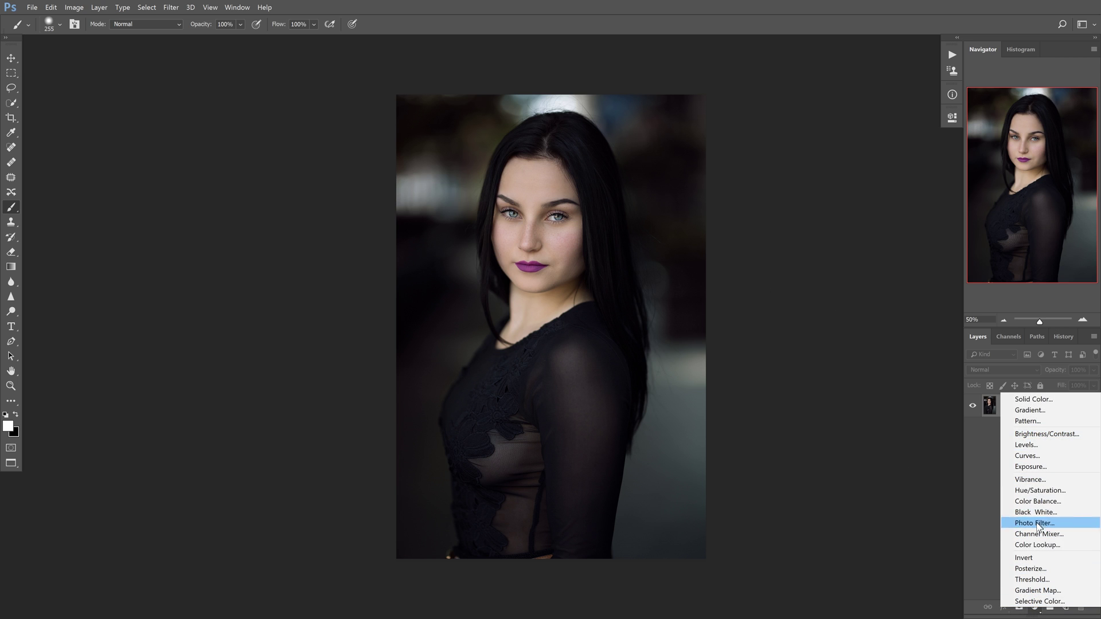
{"action": "left_click", "coordinate": [1039, 490]}
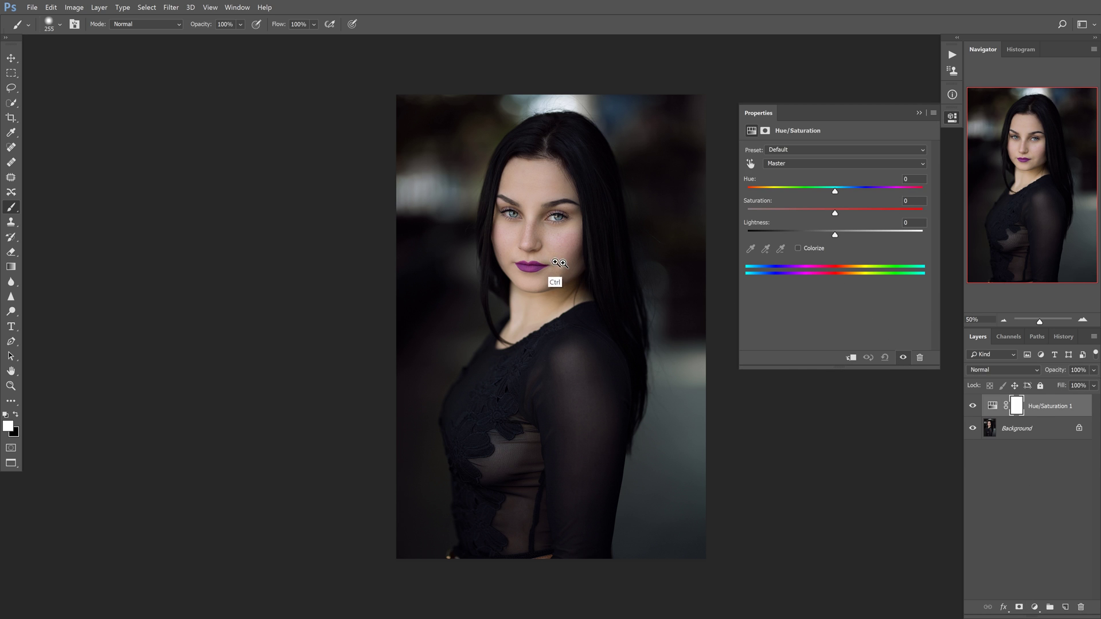
{"action": "mouse_move", "coordinate": [553, 283]}
{"action": "left_mouse_down"}
{"action": "mouse_move", "coordinate": [611, 264]}
{"action": "mouse_move", "coordinate": [615, 286]}
{"action": "mouse_move", "coordinate": [545, 275]}
{"action": "mouse_move", "coordinate": [555, 289]}
{"action": "left_mouse_up"}
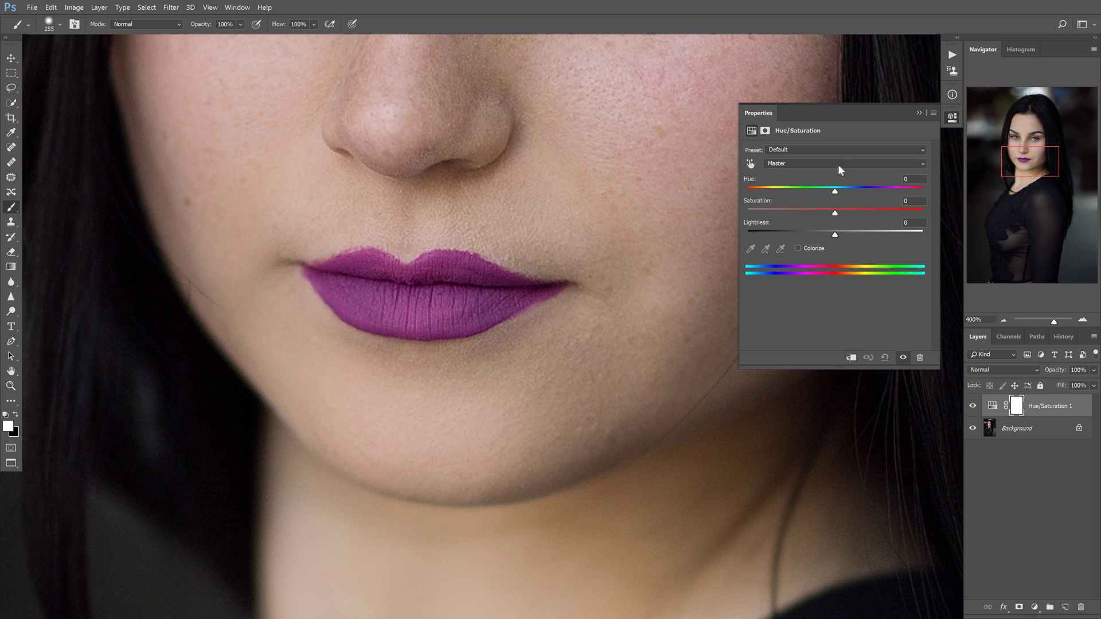
{"action": "left_click", "coordinate": [750, 164]}
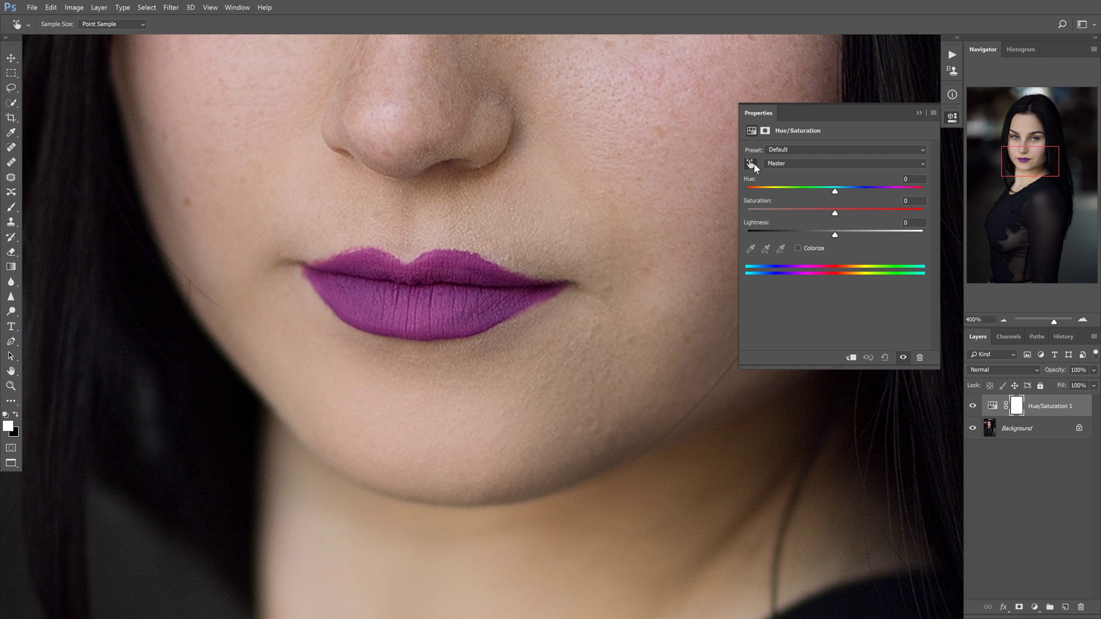
{"action": "left_click_drag", "start_coordinate": [450, 292], "coordinate": [448, 290]}
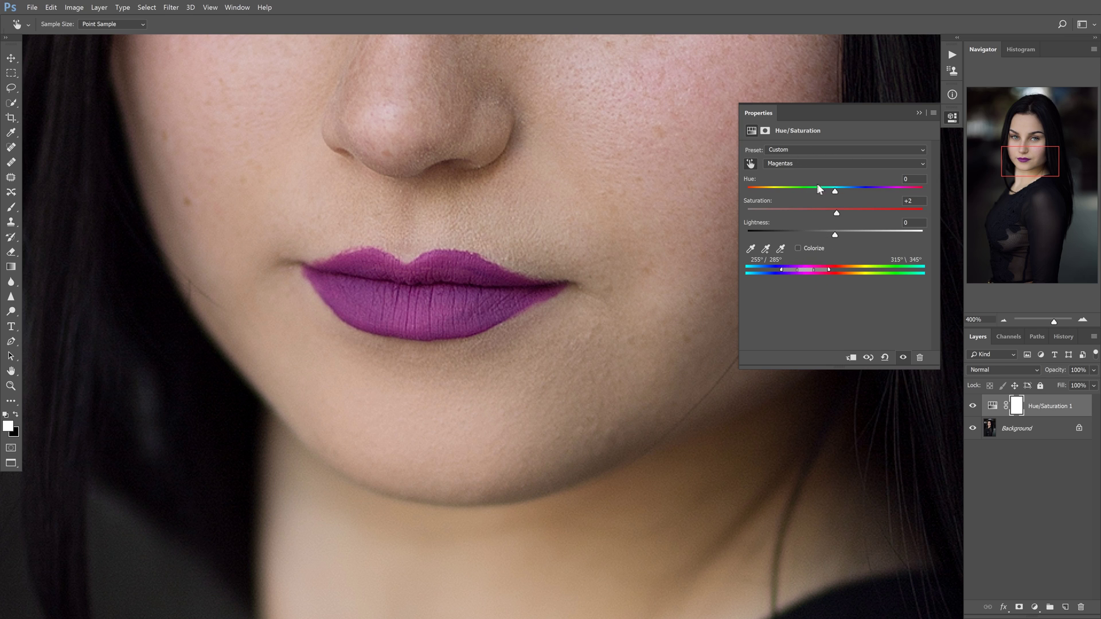
Set the Magentas to hue +48, saturation +20 and lightness 0, then deselect the adjustment layer
{"action": "left_click_drag", "start_coordinate": [834, 195], "coordinate": [873, 193]}
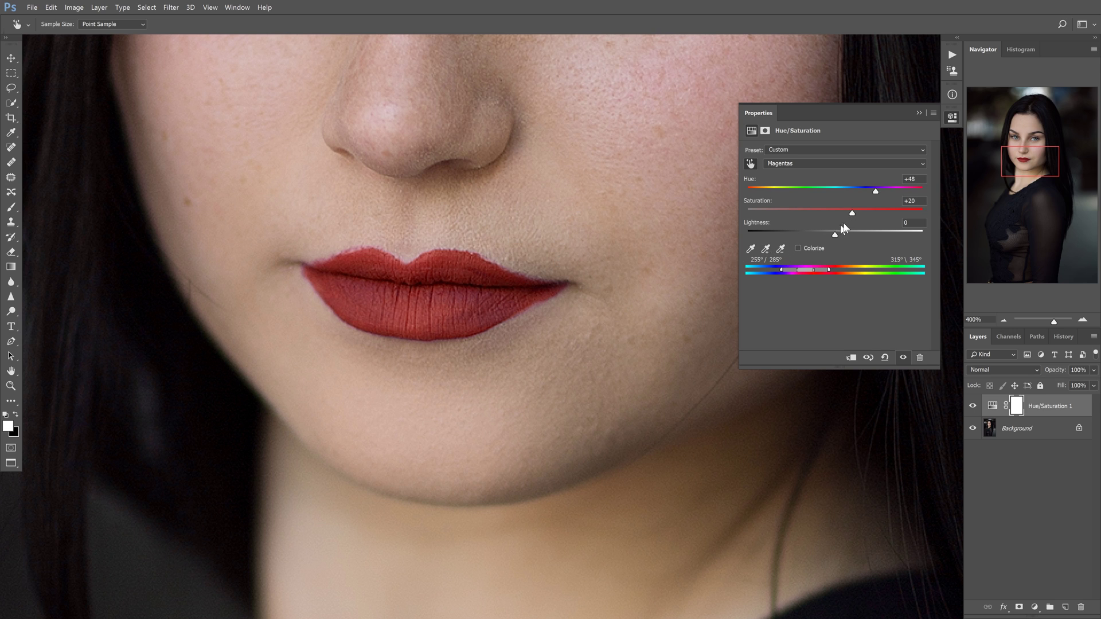
{"action": "mouse_move", "coordinate": [834, 236]}
{"action": "left_mouse_down"}
{"action": "mouse_move", "coordinate": [859, 236]}
{"action": "mouse_move", "coordinate": [839, 236]}
{"action": "left_mouse_up"}
{"action": "type", "text": "0"}
{"action": "left_click", "coordinate": [1002, 455]}
{"action": "key", "text": "b"}
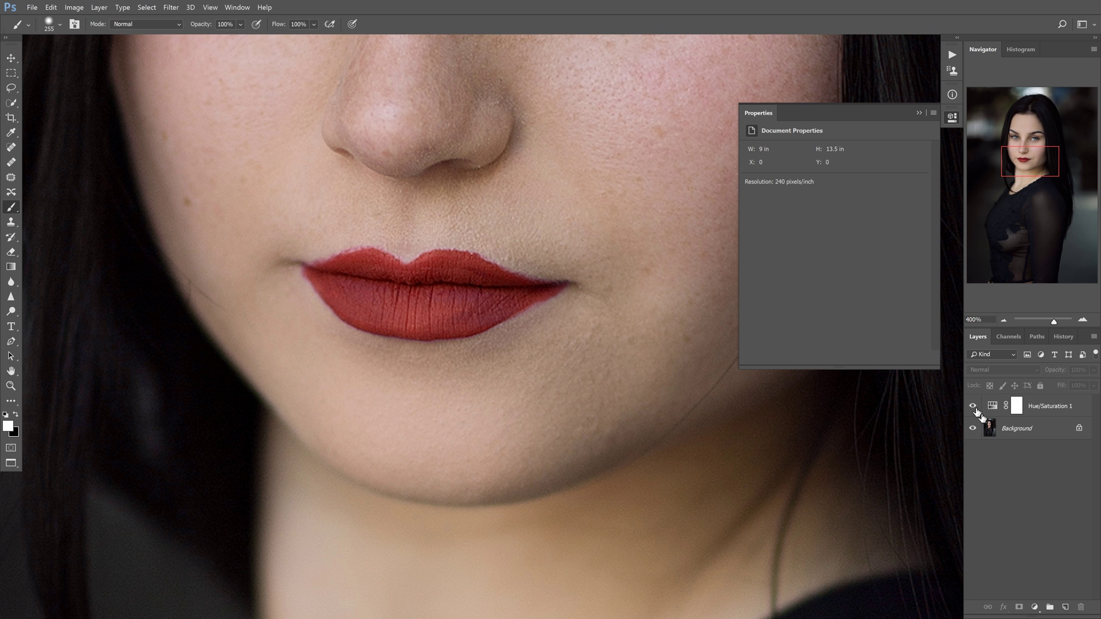
Compare the lip color with and without the Hue/Saturation layer, both close up and on the whole portrait
{"action": "left_click", "coordinate": [972, 406]}
{"action": "left_click", "coordinate": [972, 406]}
{"action": "left_click", "coordinate": [973, 407]}
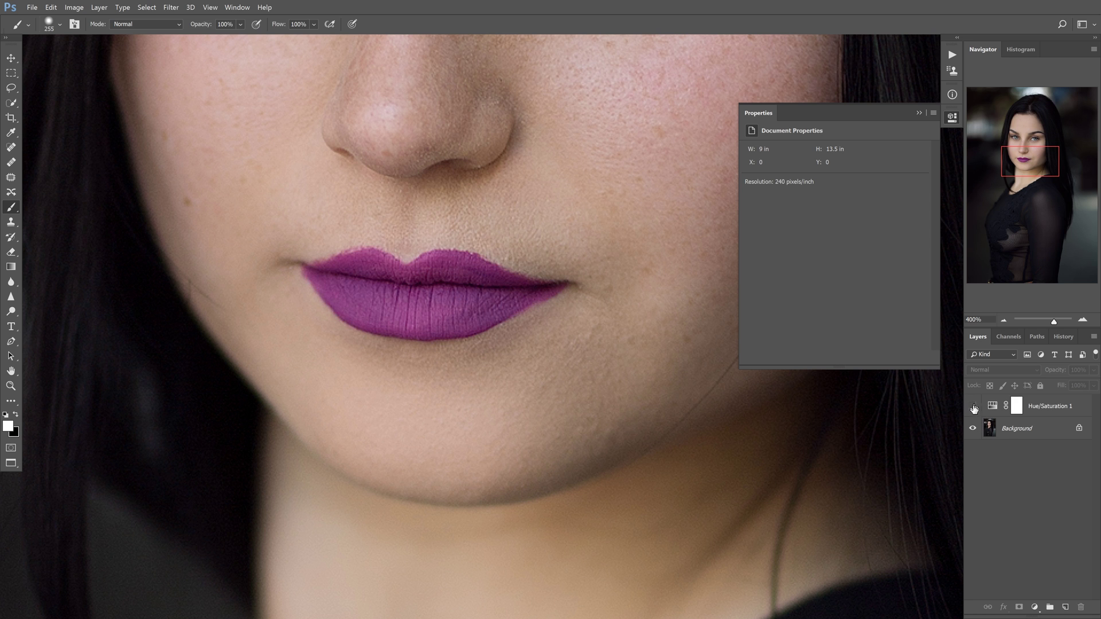
{"action": "left_click", "coordinate": [972, 407]}
{"action": "left_click", "coordinate": [1003, 320]}
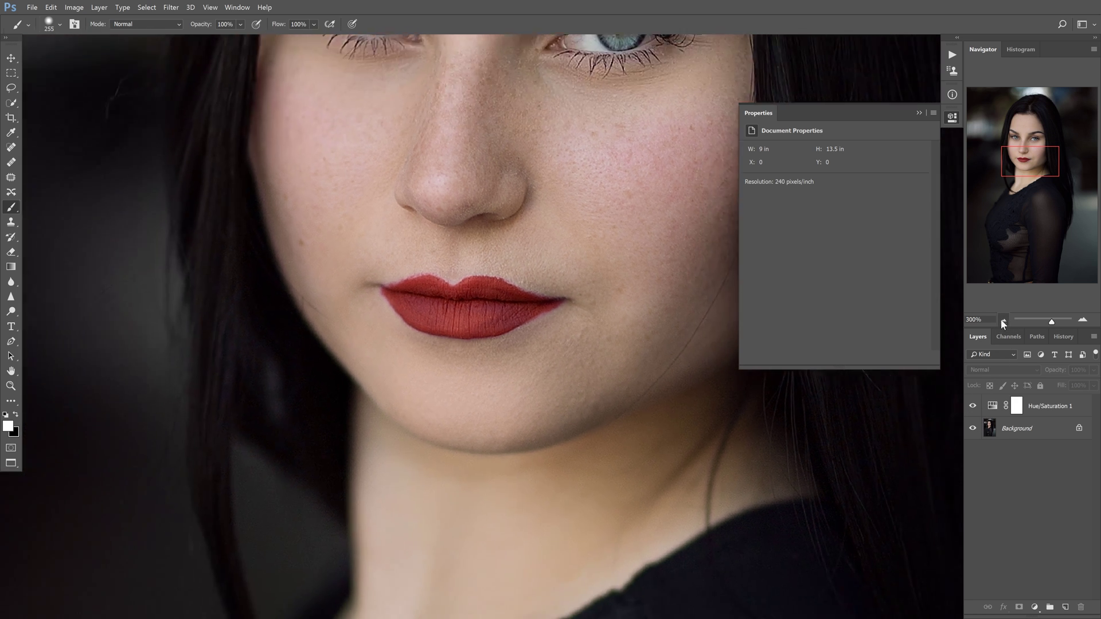
{"action": "left_click", "coordinate": [972, 406]}
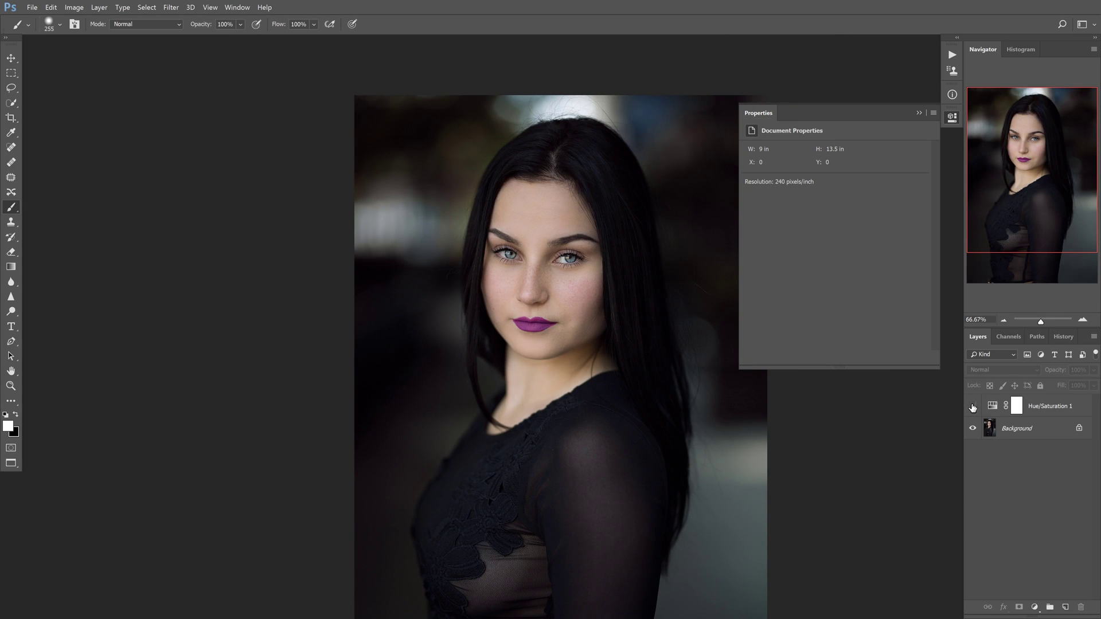
{"action": "left_click", "coordinate": [973, 405]}
{"action": "left_click", "coordinate": [973, 405]}
Invert the Hue/Saturation layer's mask to black and paint white over the lips to reveal the adjustment there
{"action": "left_click", "coordinate": [1018, 408]}
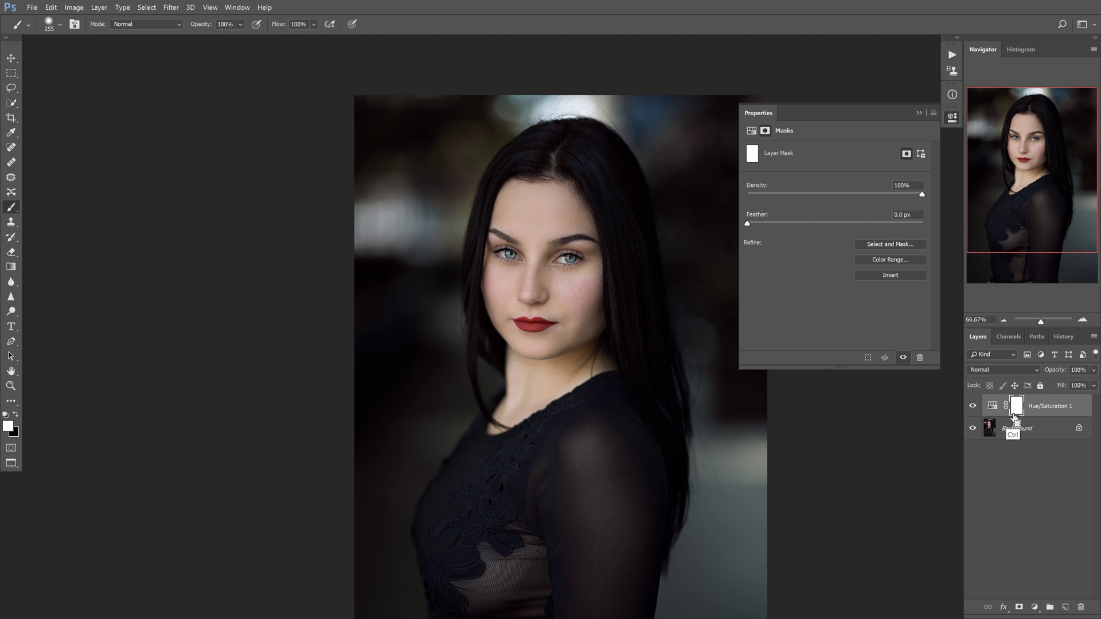
{"action": "key", "text": "ctrl+i"}
{"action": "left_click_drag", "start_coordinate": [543, 326], "coordinate": [622, 337]}
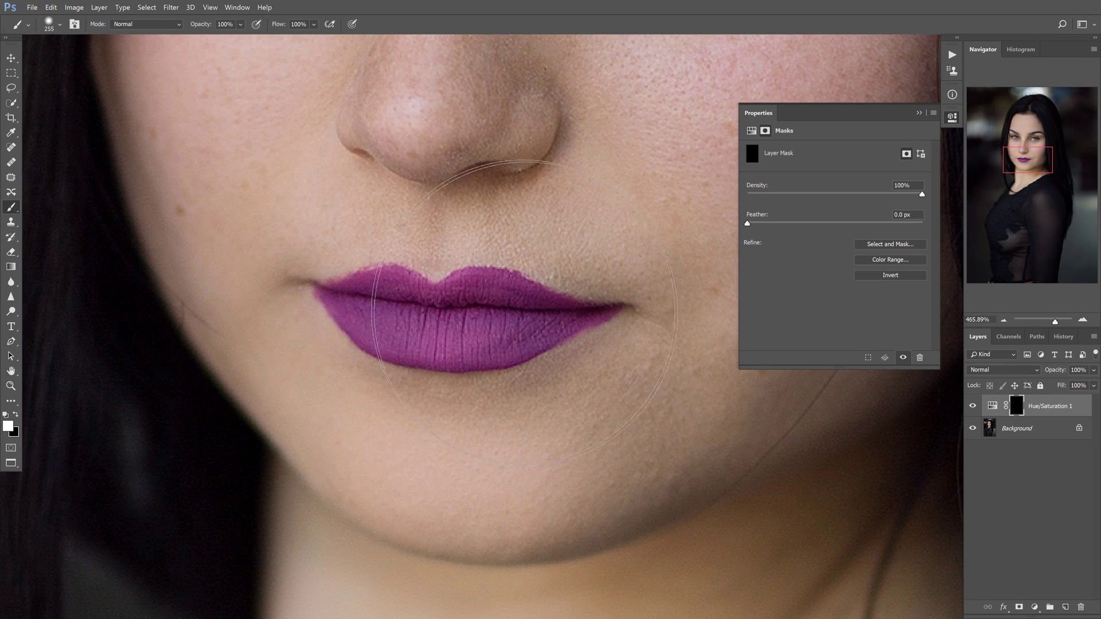
{"action": "left_click_drag", "start_coordinate": [526, 309], "coordinate": [241, 281]}
{"action": "mouse_move", "coordinate": [396, 298]}
{"action": "left_mouse_down"}
{"action": "mouse_move", "coordinate": [380, 307]}
{"action": "mouse_move", "coordinate": [401, 310]}
{"action": "mouse_move", "coordinate": [336, 294]}
{"action": "mouse_move", "coordinate": [369, 307]}
{"action": "mouse_move", "coordinate": [495, 295]}
{"action": "mouse_move", "coordinate": [535, 327]}
{"action": "mouse_move", "coordinate": [613, 304]}
{"action": "left_mouse_up"}
{"action": "left_click_drag", "start_coordinate": [444, 315], "coordinate": [361, 307]}
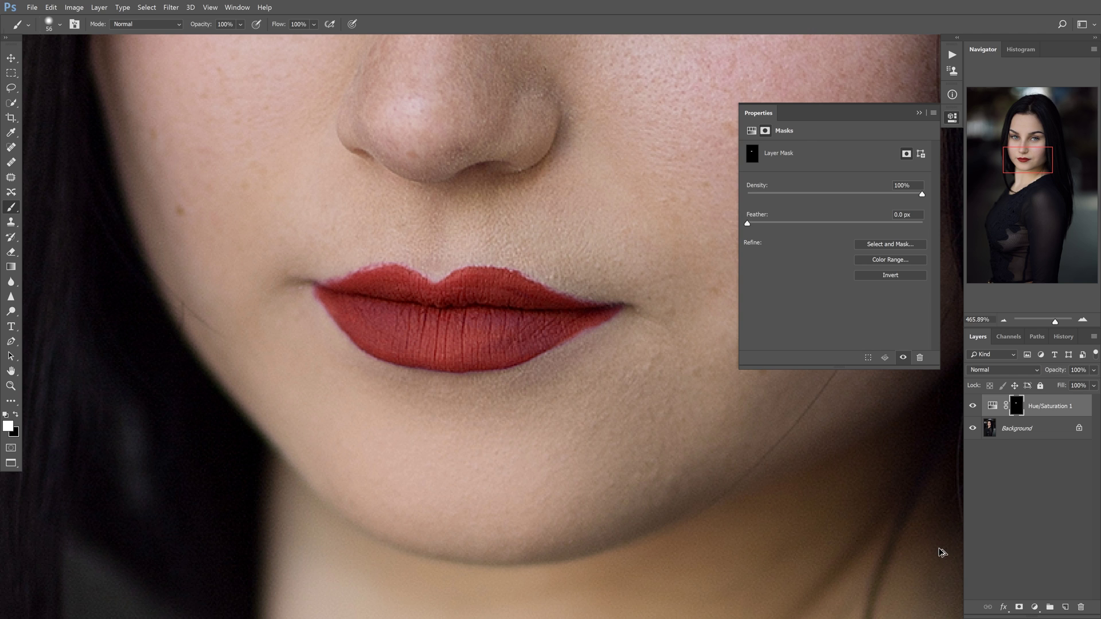
Create a new layer and paint over the lips with the sampled lip red, using a soft 44 px brush
{"action": "key", "text": "ctrl+shift+alt+n"}
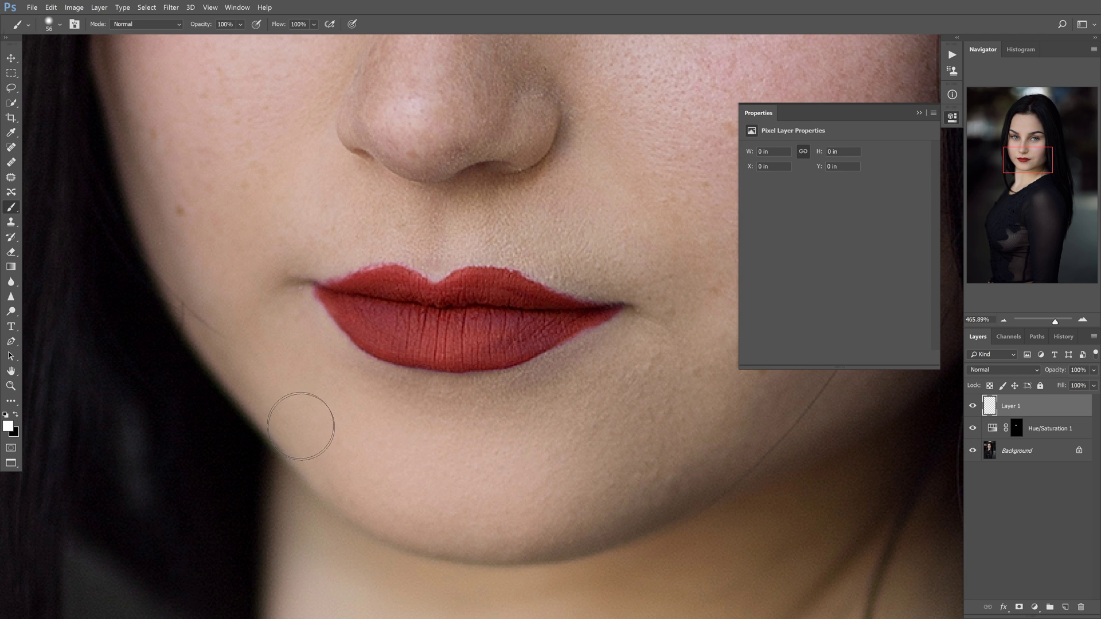
{"action": "key", "text": "alt"}
{"action": "left_click", "coordinate": [474, 333], "text": "alt"}
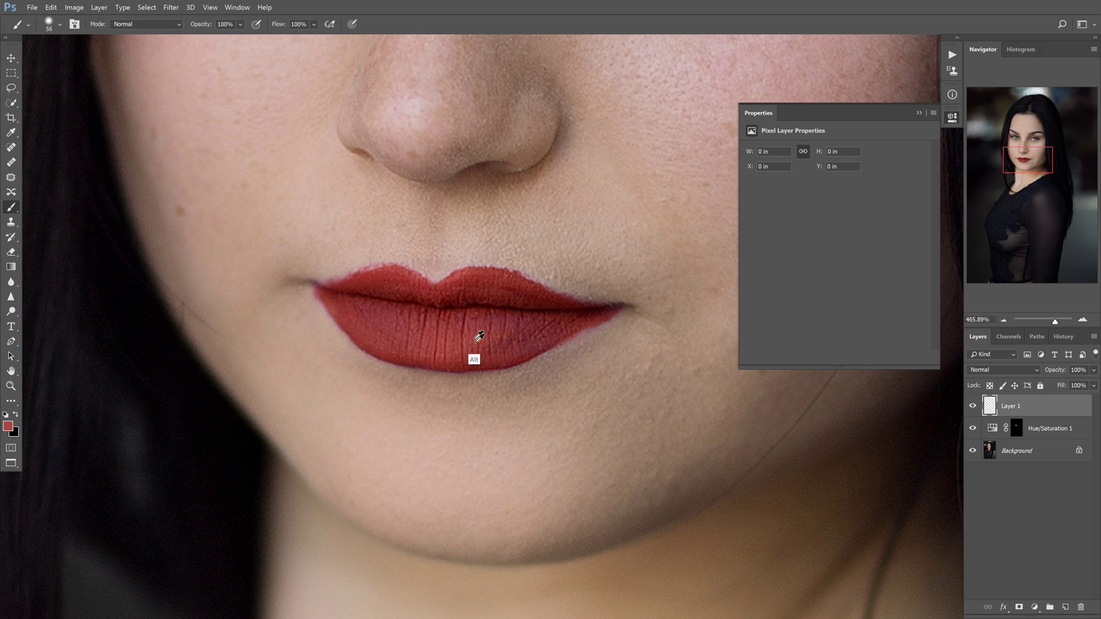
{"action": "left_click", "coordinate": [450, 322], "text": "alt"}
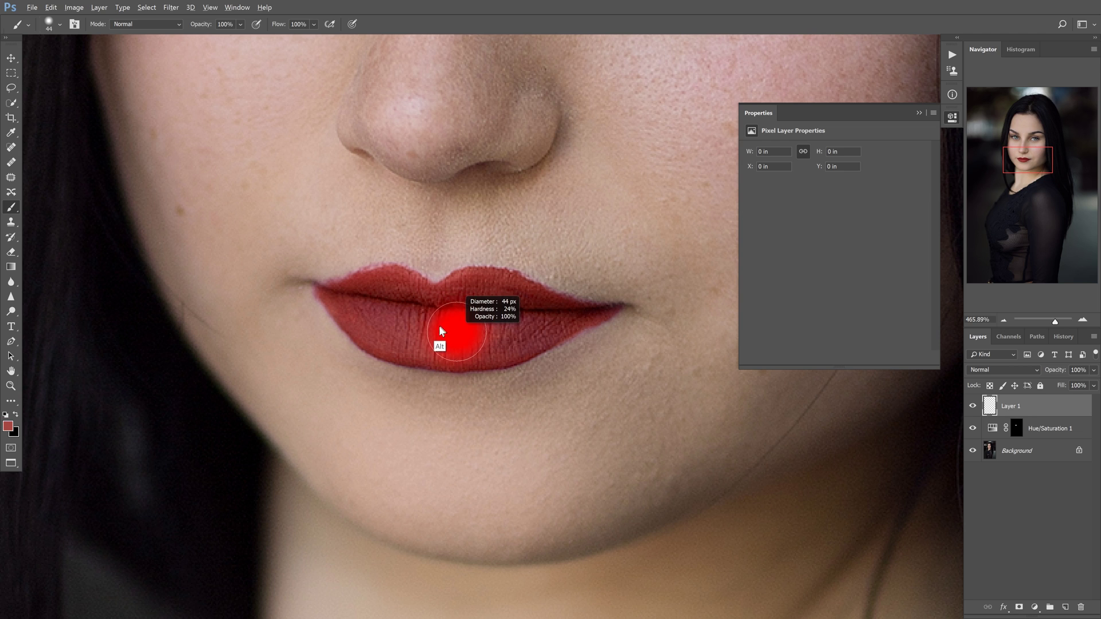
{"action": "left_click", "coordinate": [408, 322]}
{"action": "mouse_move", "coordinate": [409, 322]}
{"action": "left_mouse_down"}
{"action": "mouse_move", "coordinate": [347, 307]}
{"action": "mouse_move", "coordinate": [417, 341]}
{"action": "mouse_move", "coordinate": [484, 348]}
{"action": "mouse_move", "coordinate": [619, 308]}
{"action": "mouse_move", "coordinate": [518, 297]}
{"action": "mouse_move", "coordinate": [573, 308]}
{"action": "mouse_move", "coordinate": [528, 308]}
{"action": "mouse_move", "coordinate": [500, 290]}
{"action": "mouse_move", "coordinate": [382, 288]}
{"action": "mouse_move", "coordinate": [359, 299]}
{"action": "mouse_move", "coordinate": [317, 288]}
{"action": "mouse_move", "coordinate": [375, 295]}
{"action": "left_mouse_up"}
Erase the red paint that spills past the corners of the mouth
{"action": "key", "text": "x"}
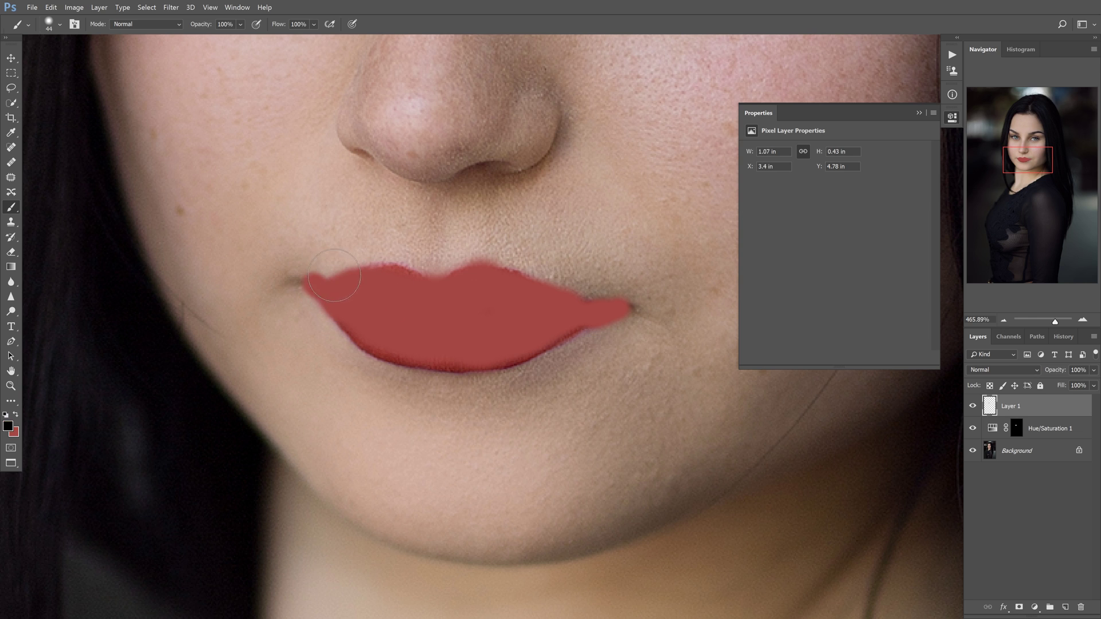
{"action": "key", "text": "e"}
{"action": "mouse_move", "coordinate": [338, 258]}
{"action": "left_mouse_down"}
{"action": "mouse_move", "coordinate": [79, 204]}
{"action": "mouse_move", "coordinate": [2, 207]}
{"action": "left_mouse_up"}
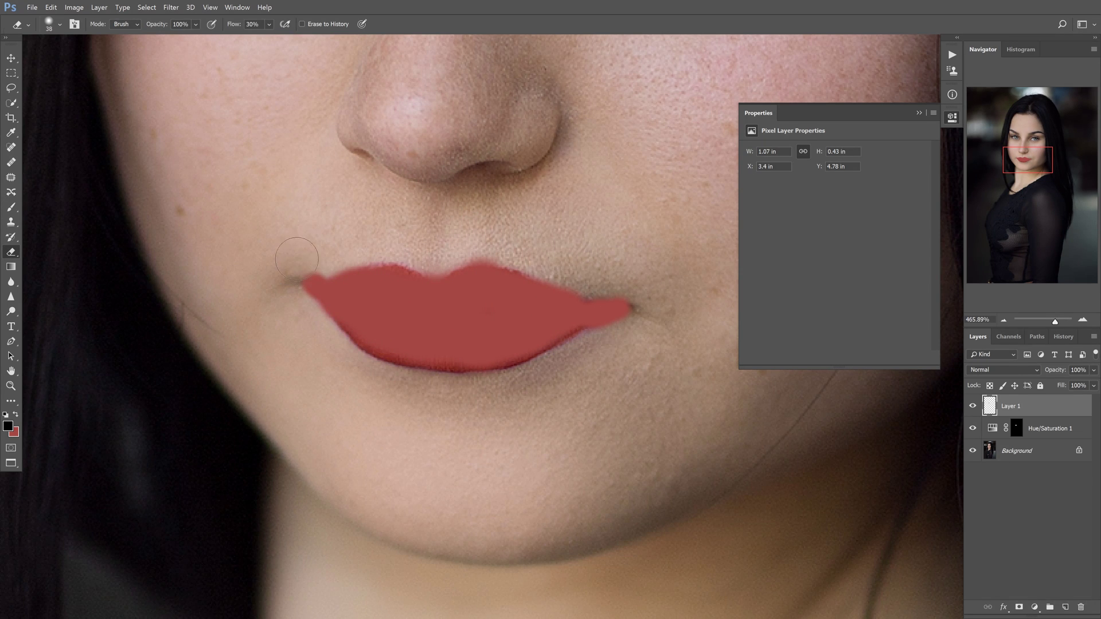
{"action": "left_click_drag", "start_coordinate": [293, 259], "coordinate": [304, 252]}
{"action": "left_click_drag", "start_coordinate": [628, 340], "coordinate": [616, 349]}
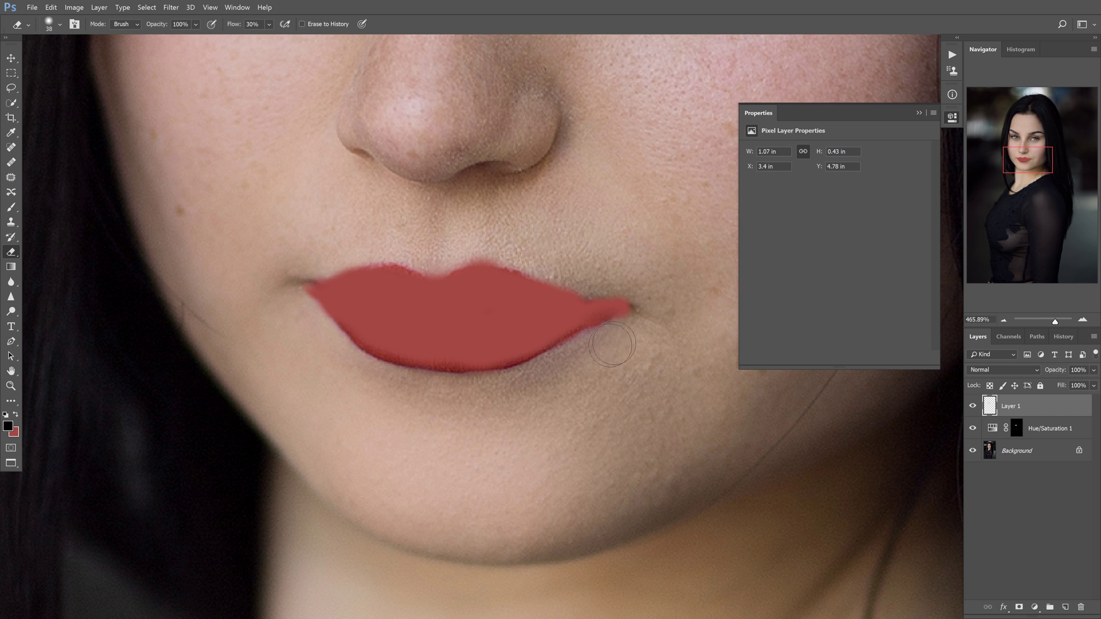
Try the Saturation blend mode on the painted lip layer and settle on Color
{"action": "left_click", "coordinate": [1017, 372]}
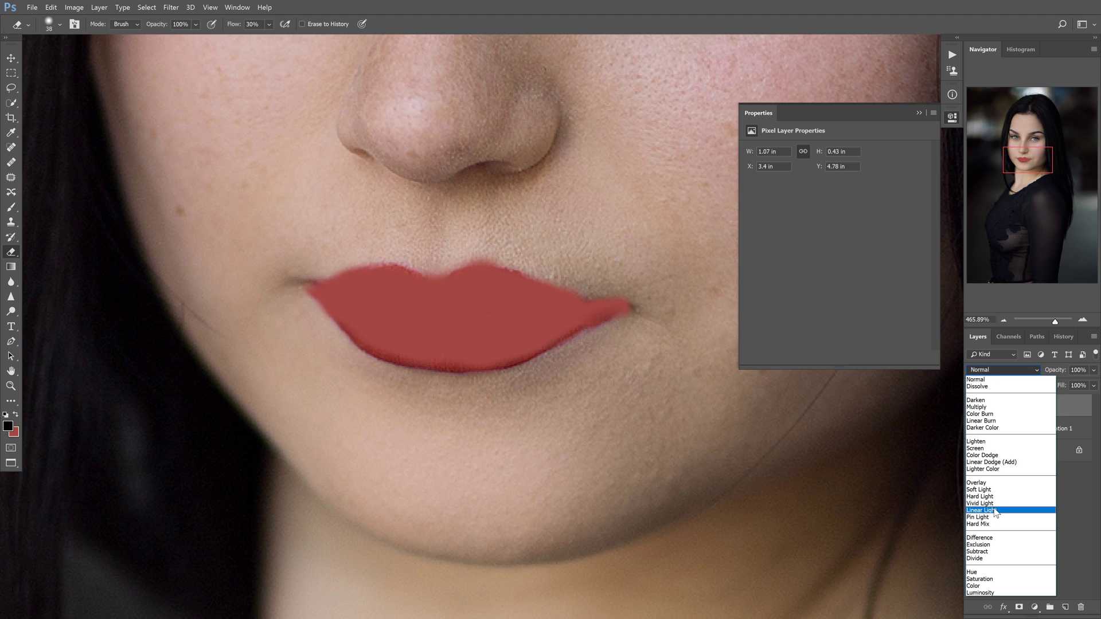
{"action": "left_click", "coordinate": [996, 579]}
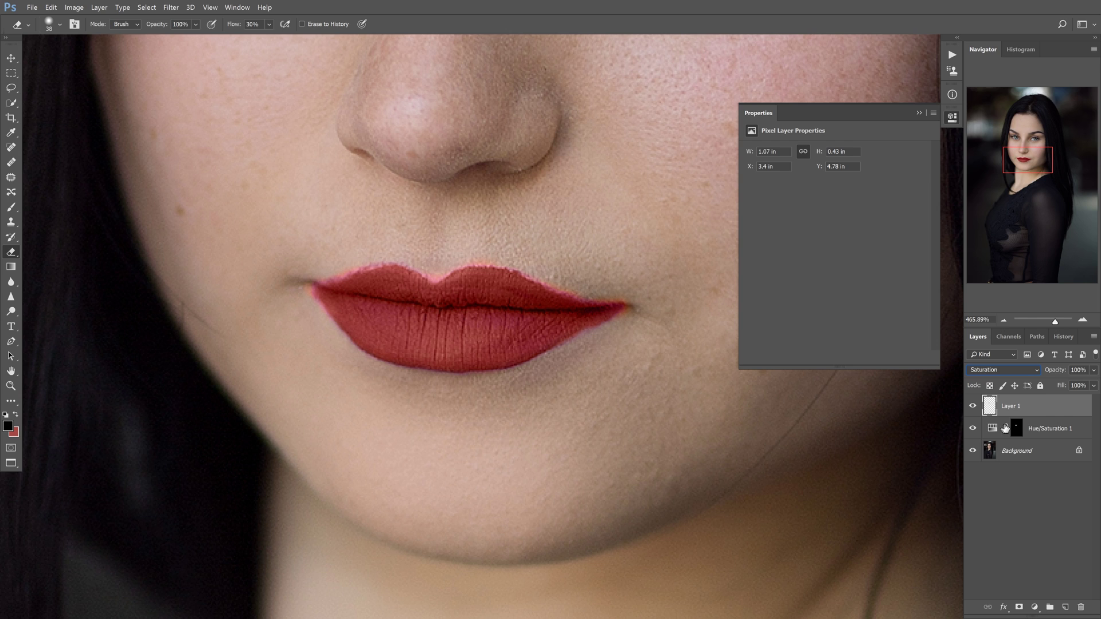
{"action": "left_click", "coordinate": [1012, 371]}
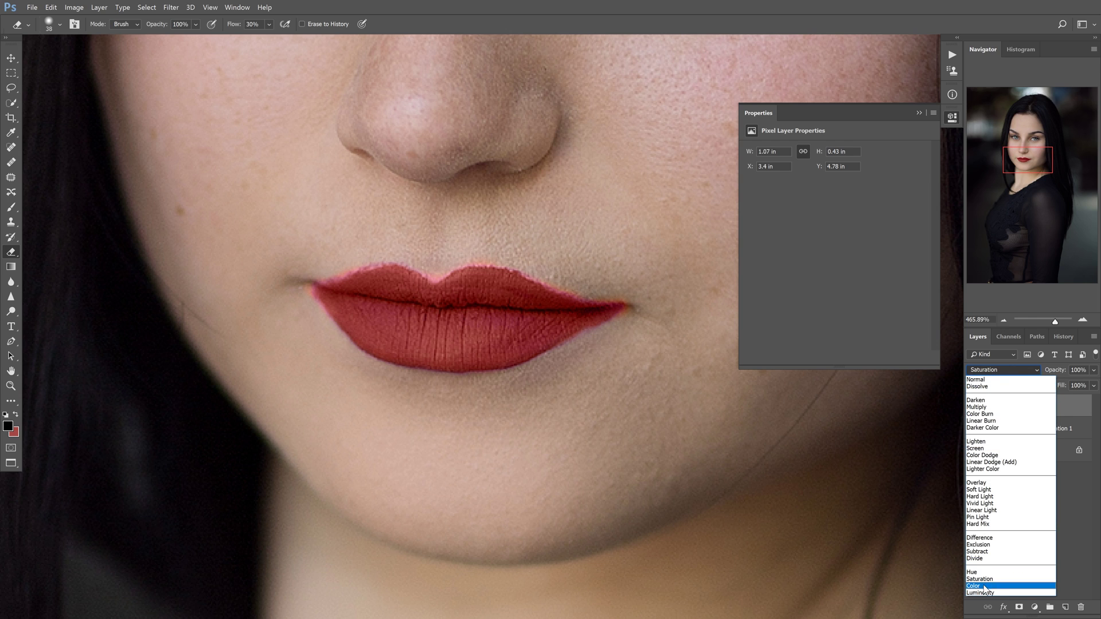
{"action": "key", "text": "Escape"}
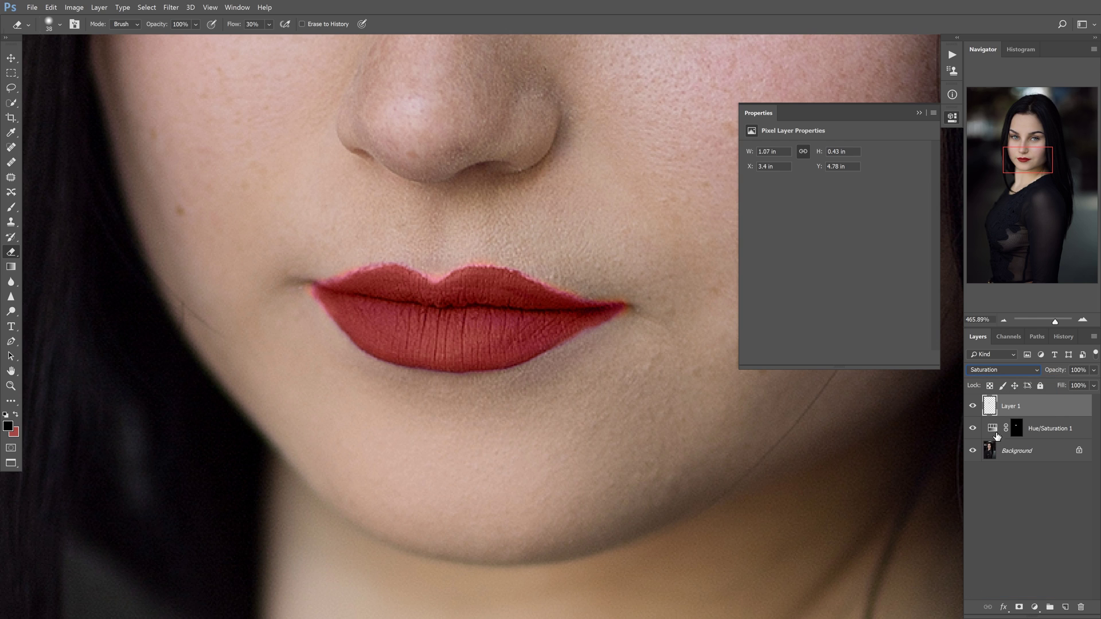
{"action": "left_click", "coordinate": [1004, 370]}
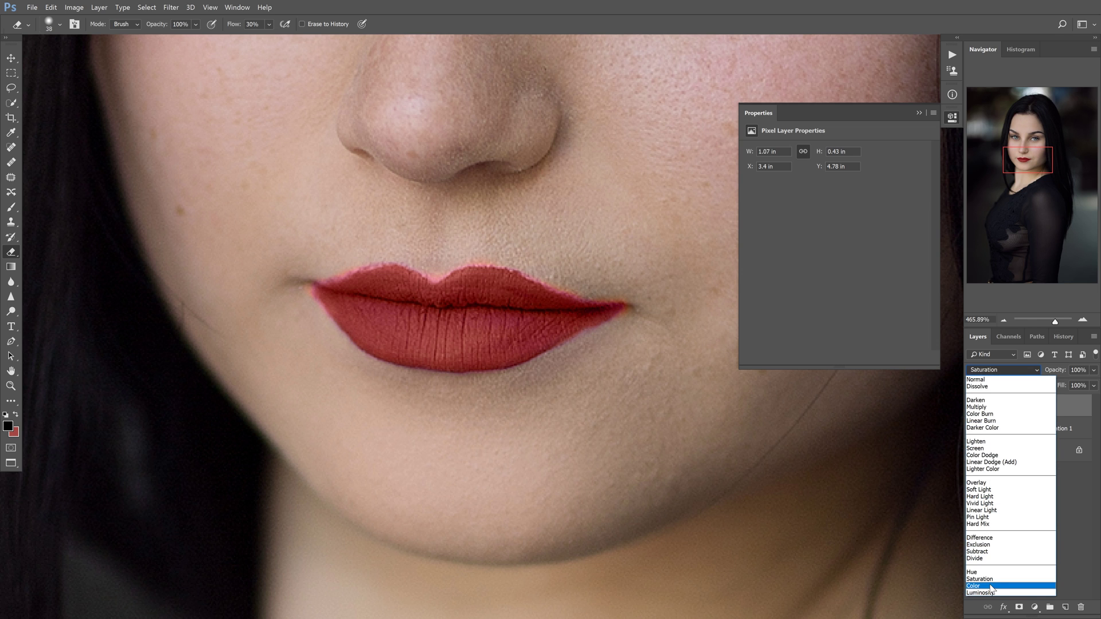
{"action": "left_click", "coordinate": [994, 586]}
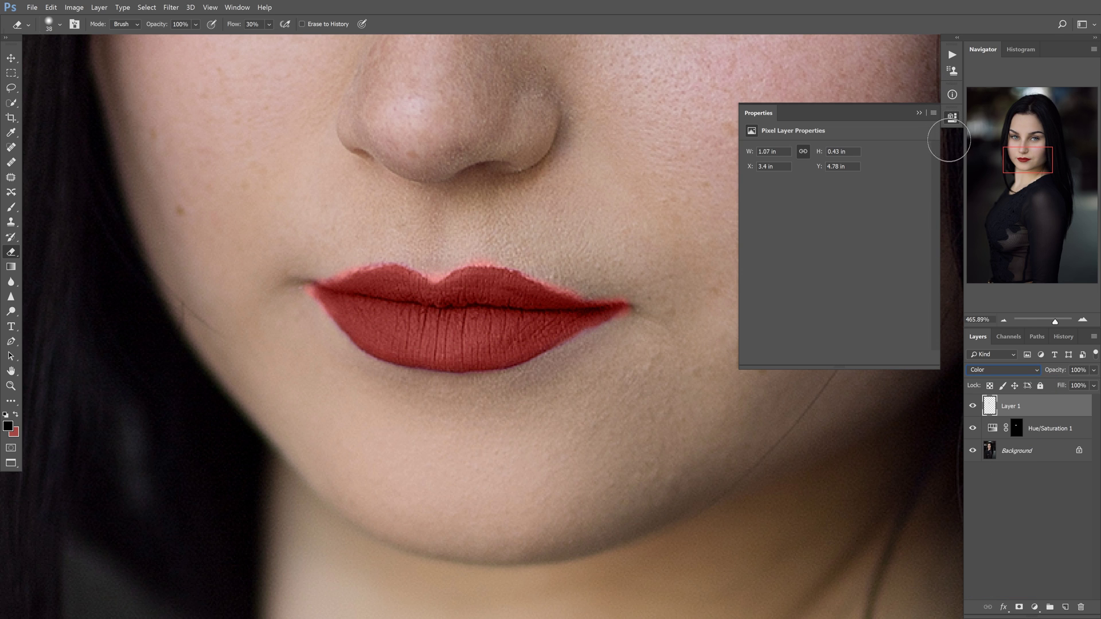
Collapse the layer properties and erase the red fringe along the lip edges on the painted layer
{"action": "left_click", "coordinate": [920, 112]}
{"action": "left_click_drag", "start_coordinate": [501, 234], "coordinate": [544, 228]}
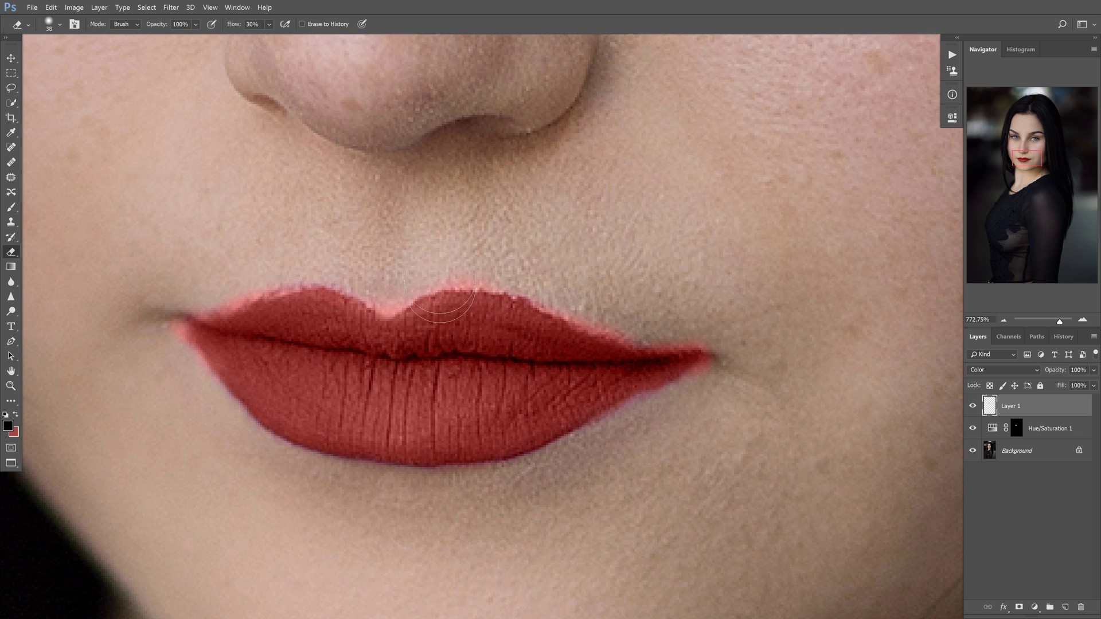
{"action": "left_click_drag", "start_coordinate": [415, 232], "coordinate": [378, 236]}
{"action": "mouse_move", "coordinate": [387, 284]}
{"action": "left_mouse_down"}
{"action": "mouse_move", "coordinate": [455, 268]}
{"action": "mouse_move", "coordinate": [493, 272]}
{"action": "mouse_move", "coordinate": [554, 284]}
{"action": "mouse_move", "coordinate": [555, 296]}
{"action": "mouse_move", "coordinate": [611, 312]}
{"action": "left_mouse_up"}
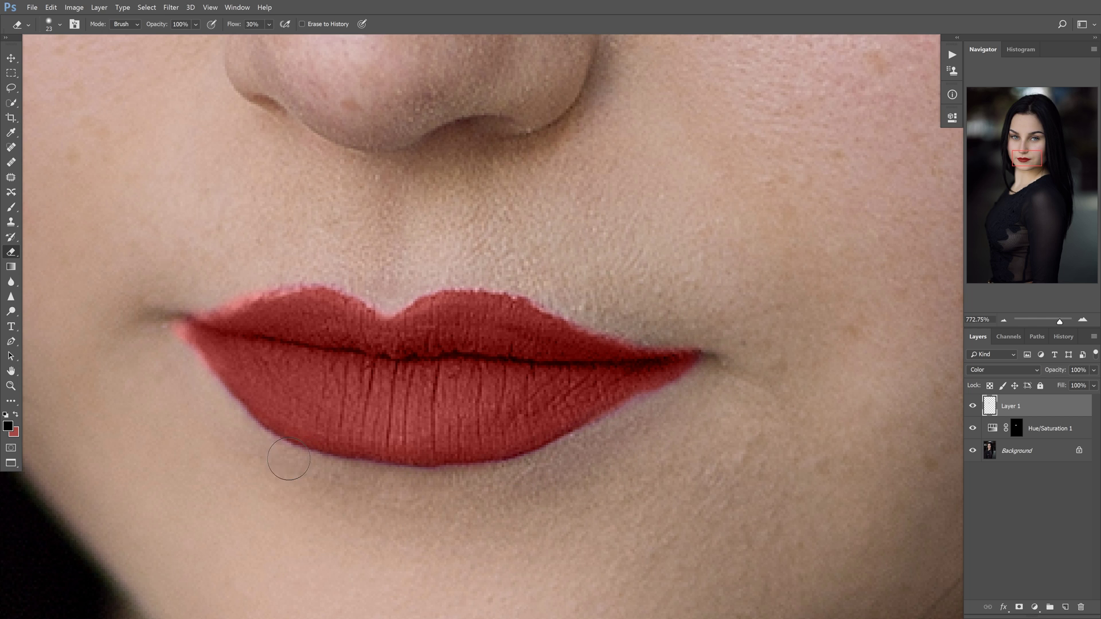
{"action": "mouse_move", "coordinate": [154, 349]}
{"action": "left_mouse_down"}
{"action": "mouse_move", "coordinate": [160, 337]}
{"action": "mouse_move", "coordinate": [182, 388]}
{"action": "left_mouse_up"}
{"action": "mouse_move", "coordinate": [235, 282]}
{"action": "left_mouse_down"}
{"action": "mouse_move", "coordinate": [224, 285]}
{"action": "mouse_move", "coordinate": [258, 271]}
{"action": "left_mouse_up"}
Compare the lips with and without the painted color layer
{"action": "left_click", "coordinate": [973, 409]}
{"action": "left_click", "coordinate": [974, 407]}
{"action": "left_click", "coordinate": [973, 407]}
{"action": "left_click", "coordinate": [973, 407]}
{"action": "left_click", "coordinate": [973, 407]}
{"action": "left_click", "coordinate": [973, 407]}
{"action": "left_click", "coordinate": [973, 407]}
{"action": "left_click", "coordinate": [973, 407]}
{"action": "left_click", "coordinate": [973, 407]}
{"action": "left_click", "coordinate": [974, 408]}
{"action": "left_click", "coordinate": [974, 409]}
{"action": "left_click", "coordinate": [974, 410]}
Try 50% opacity on the painted color layer and view the lips on the wider portrait
{"action": "type", "text": "50"}
{"action": "key", "text": "Home"}
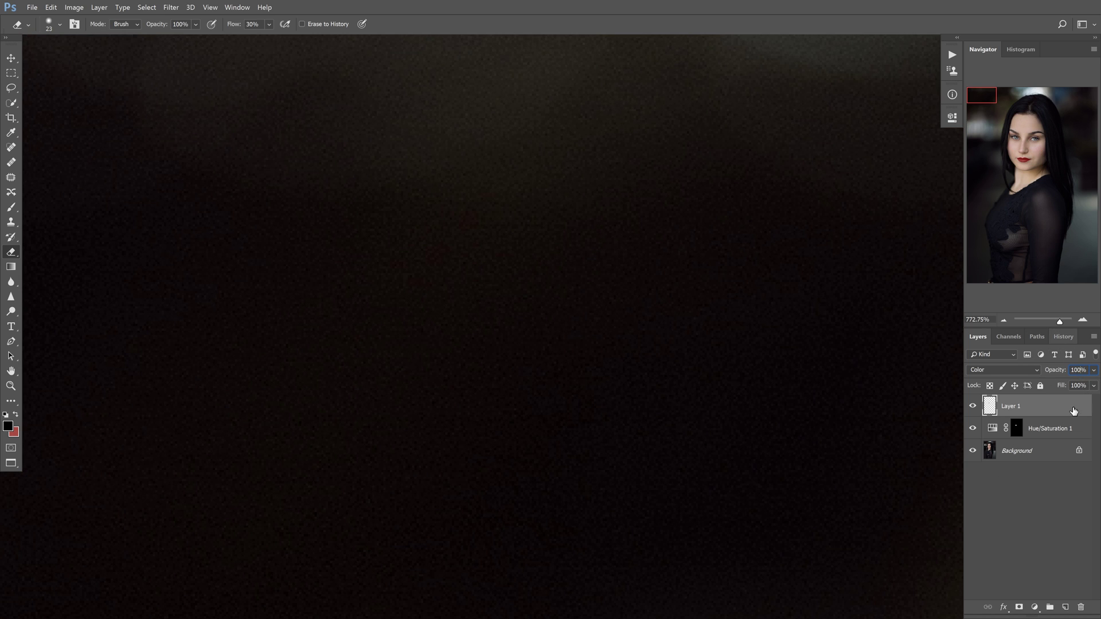
{"action": "left_click_drag", "start_coordinate": [1060, 323], "coordinate": [1044, 324]}
{"action": "left_click_drag", "start_coordinate": [1040, 324], "coordinate": [1043, 322]}
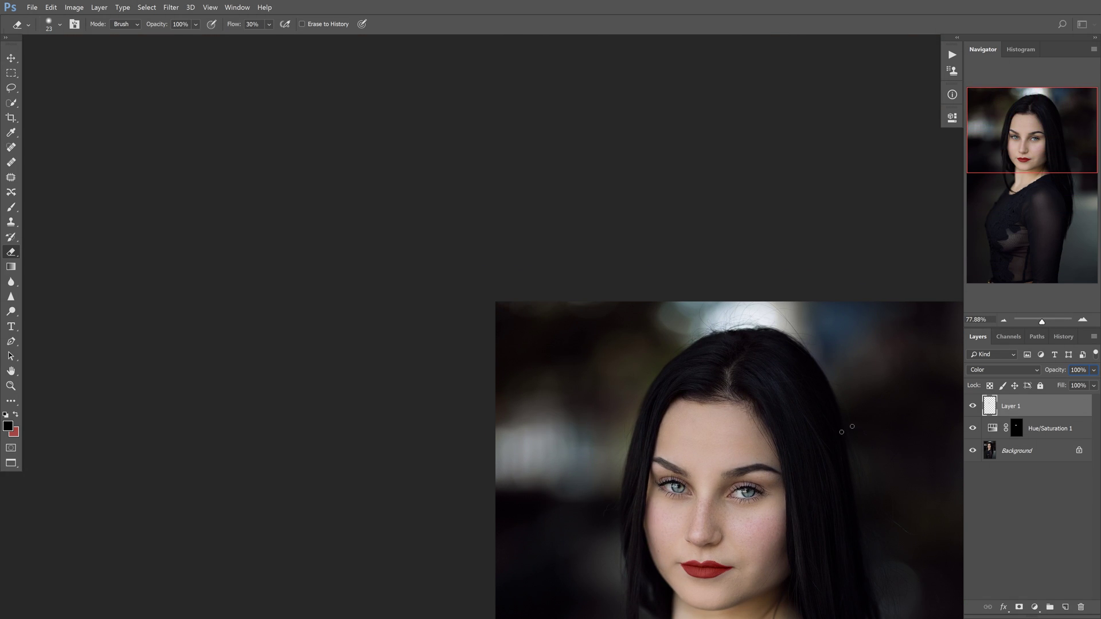
{"action": "left_click_drag", "start_coordinate": [683, 449], "coordinate": [401, 275]}
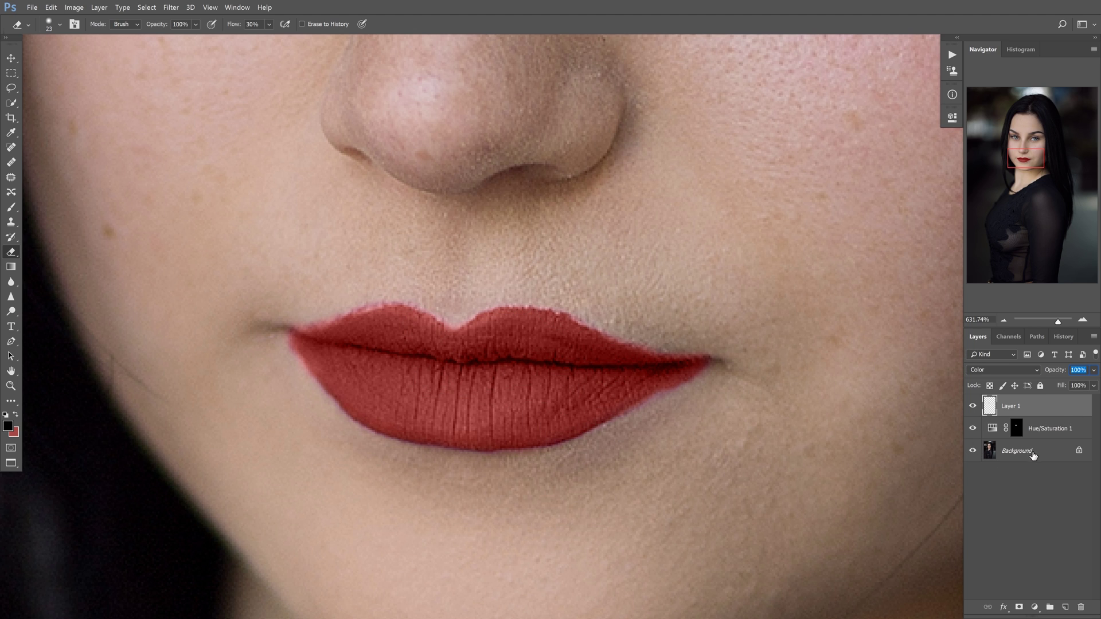
Set the painted color layer's opacity to 60% and compare the lips with and without it
{"action": "type", "text": "60"}
{"action": "left_click", "coordinate": [973, 412]}
{"action": "left_click", "coordinate": [974, 411]}
{"action": "left_click", "coordinate": [973, 412]}
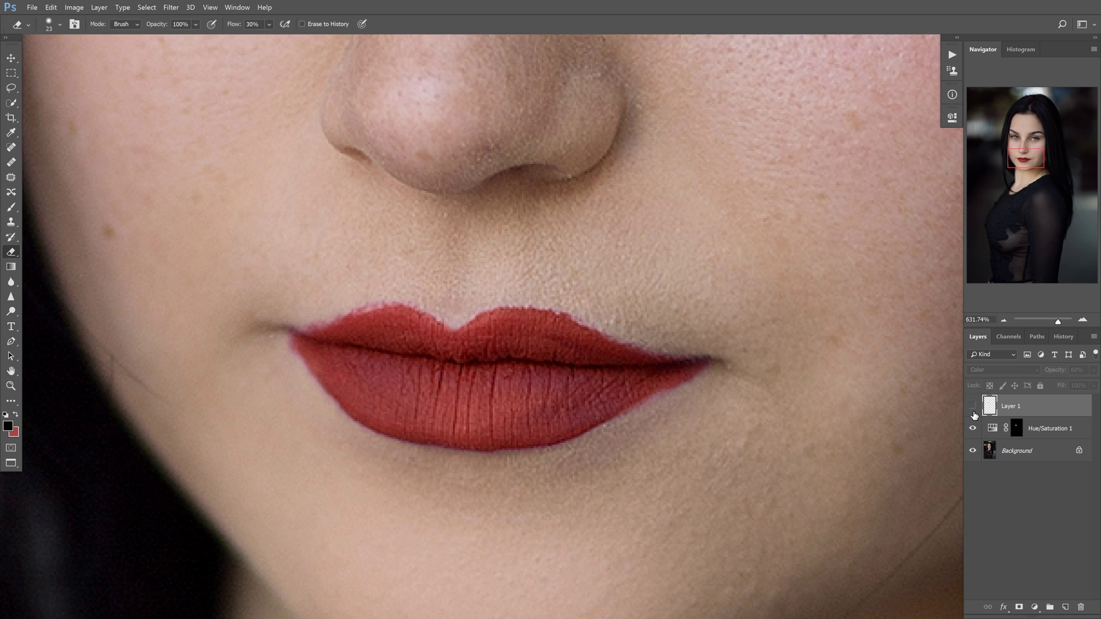
{"action": "left_click", "coordinate": [974, 412]}
{"action": "left_click_drag", "start_coordinate": [726, 392], "coordinate": [617, 463]}
{"action": "mouse_move", "coordinate": [717, 440]}
{"action": "left_mouse_down"}
{"action": "mouse_move", "coordinate": [669, 435]}
{"action": "mouse_move", "coordinate": [723, 442]}
{"action": "left_mouse_up"}
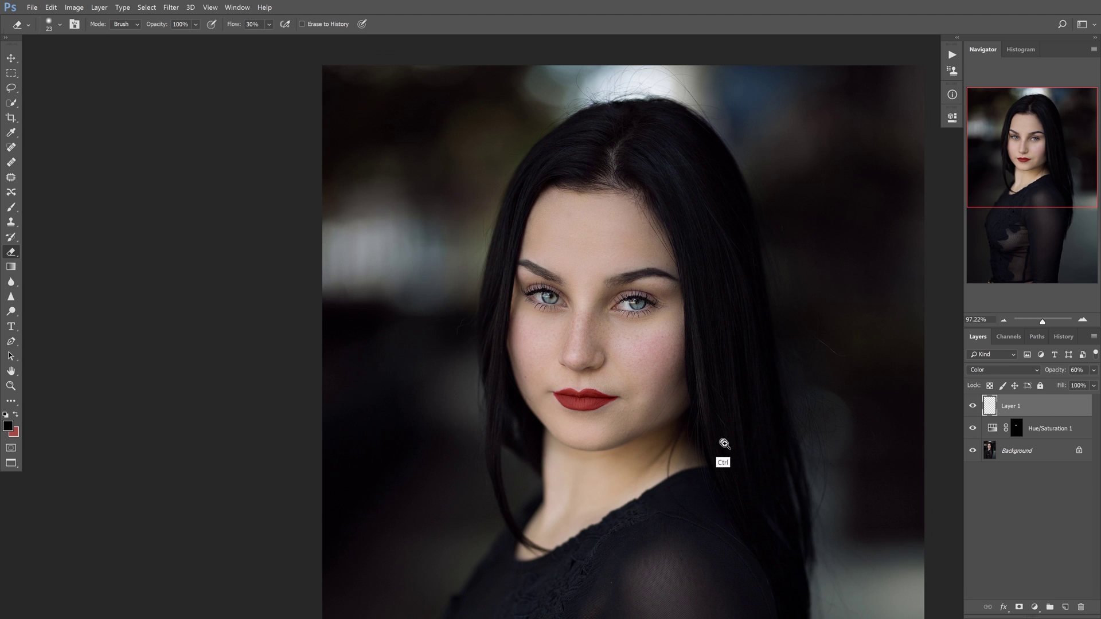